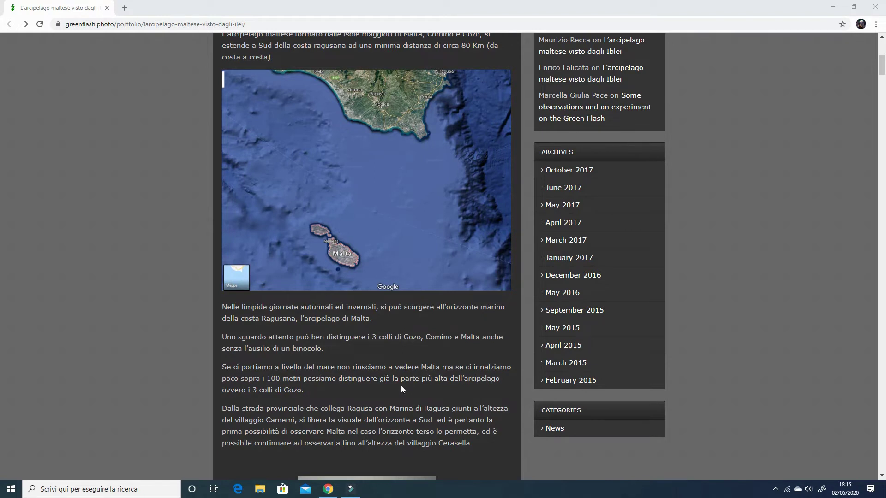
Read the article's explanation of where along the Ragusa coast the Maltese archipelago can be seen
scroll(400, 389, up, 1)
scroll(400, 389, down, 2)
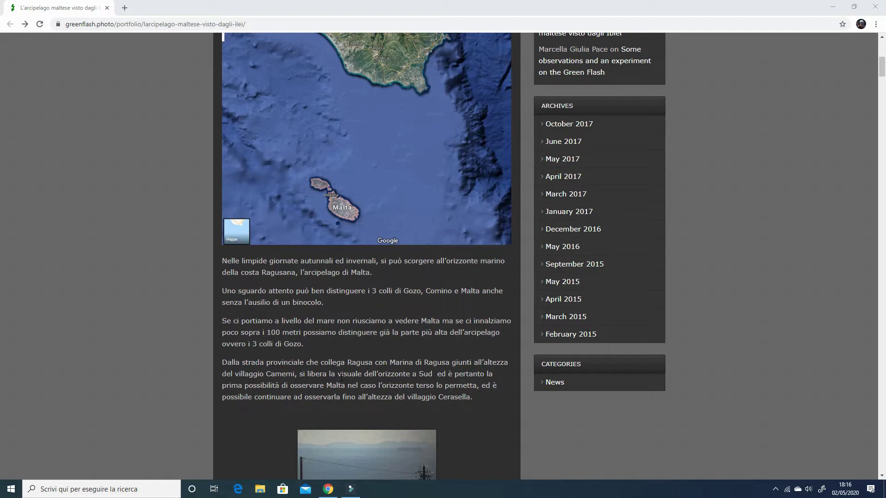
scroll(257, 338, down, 1)
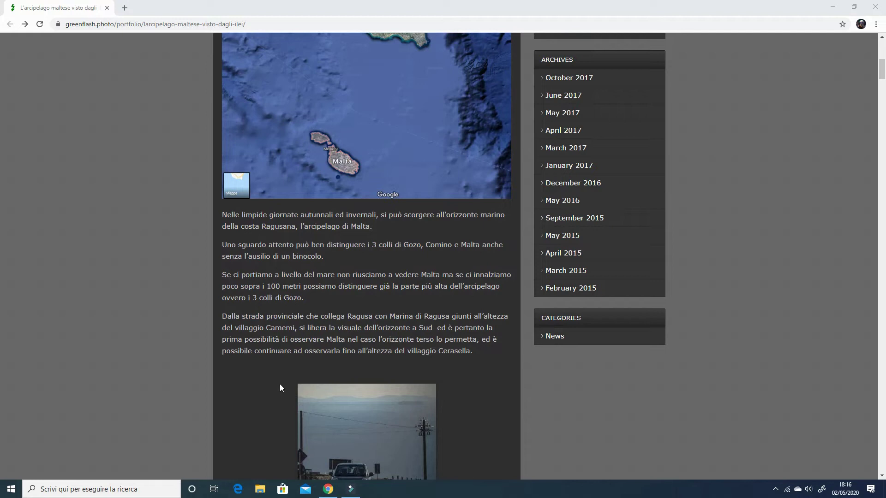
scroll(280, 388, down, 1)
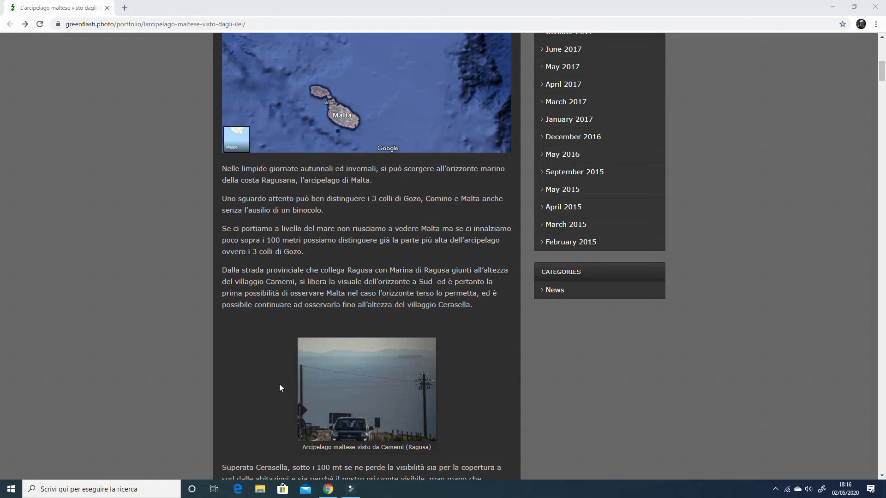
scroll(280, 388, down, 3)
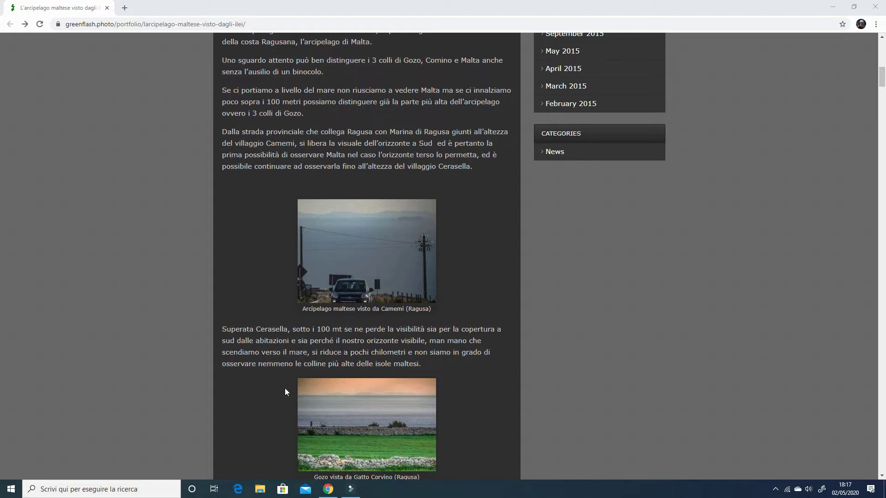
scroll(285, 392, down, 10)
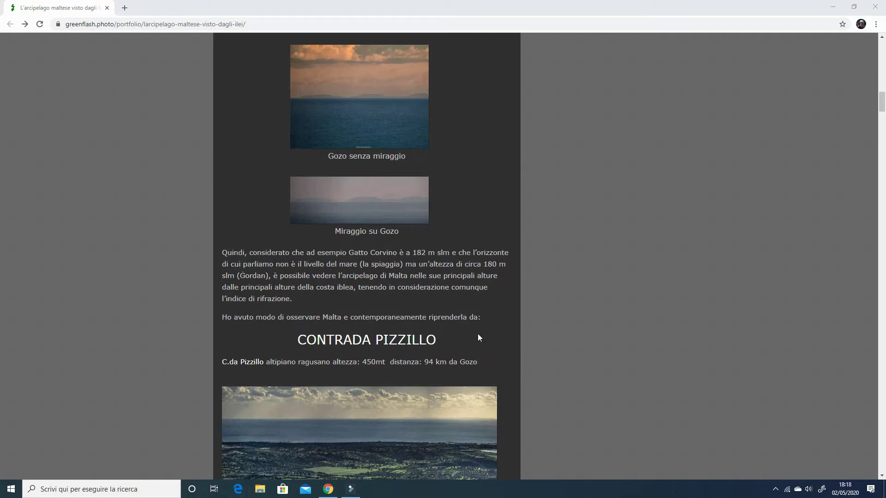
Examine the article's photos of Malta and Gozo from Contrada Pizzillo through Gatto Corvino and Fontananuova to Camemi
scroll(478, 338, down, 1)
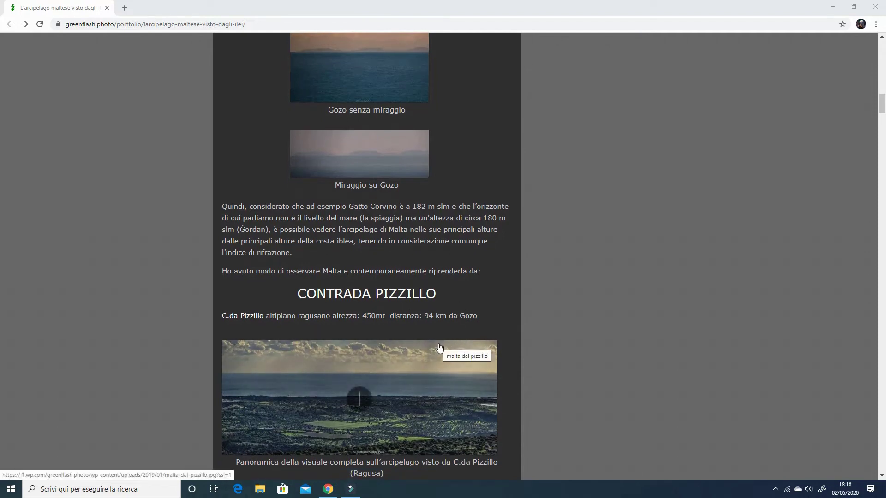
scroll(439, 346, down, 4)
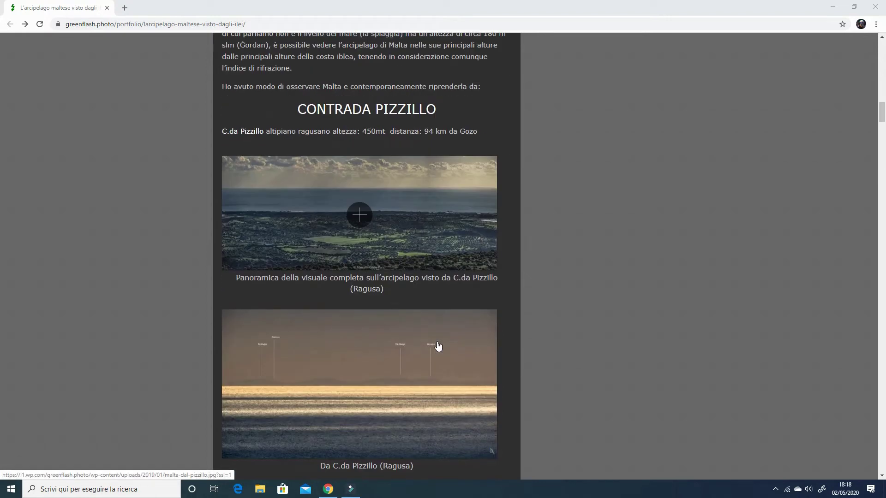
scroll(438, 346, down, 5)
scroll(438, 346, down, 12)
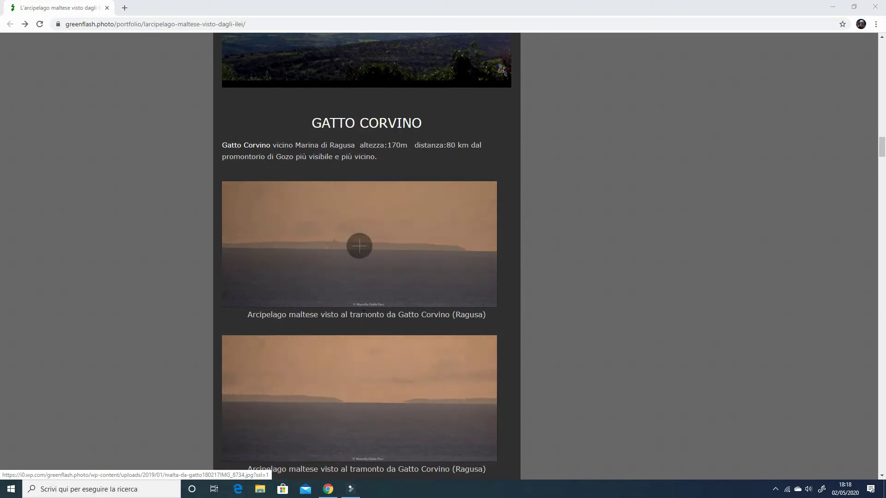
scroll(358, 240, up, 1)
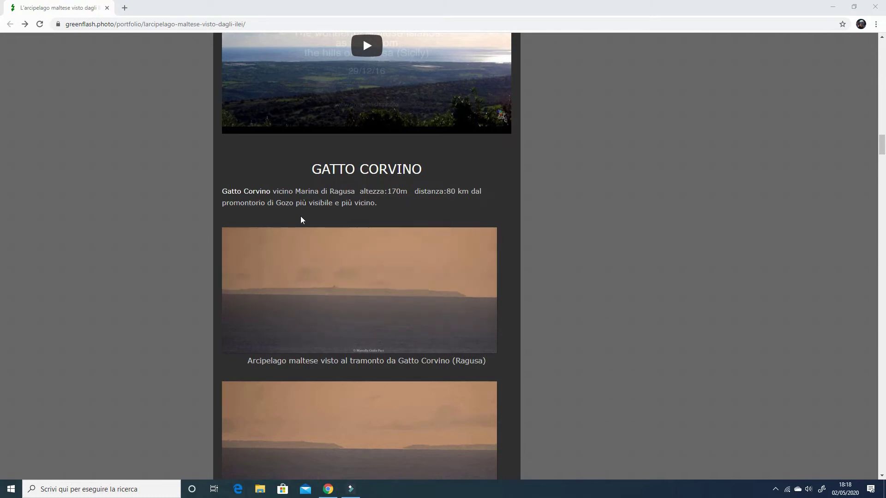
scroll(300, 220, down, 2)
scroll(300, 220, down, 5)
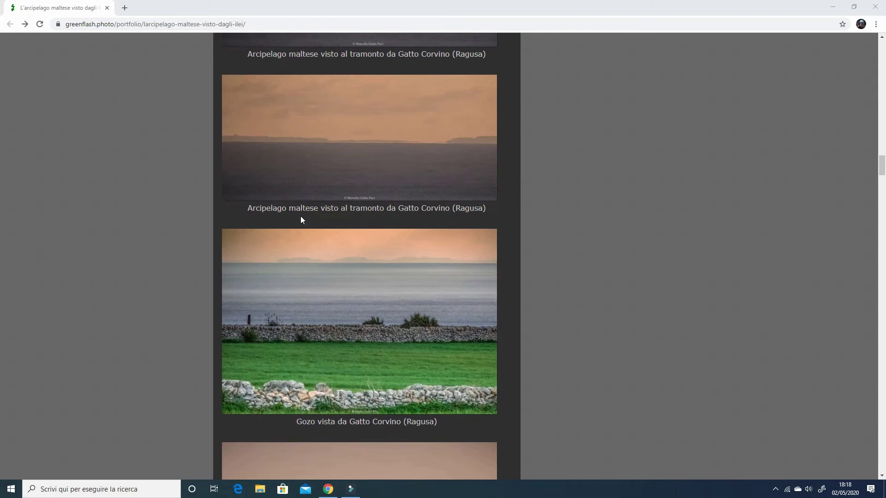
scroll(301, 217, down, 10)
scroll(300, 220, down, 11)
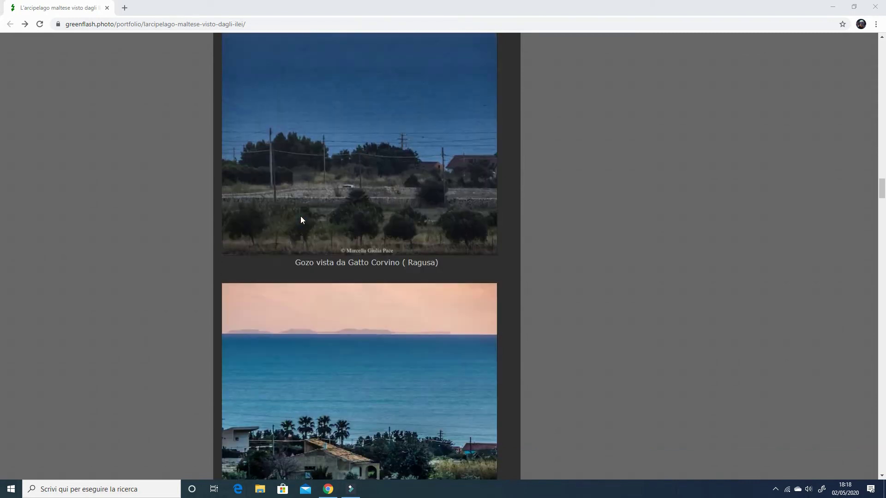
scroll(300, 219, down, 20)
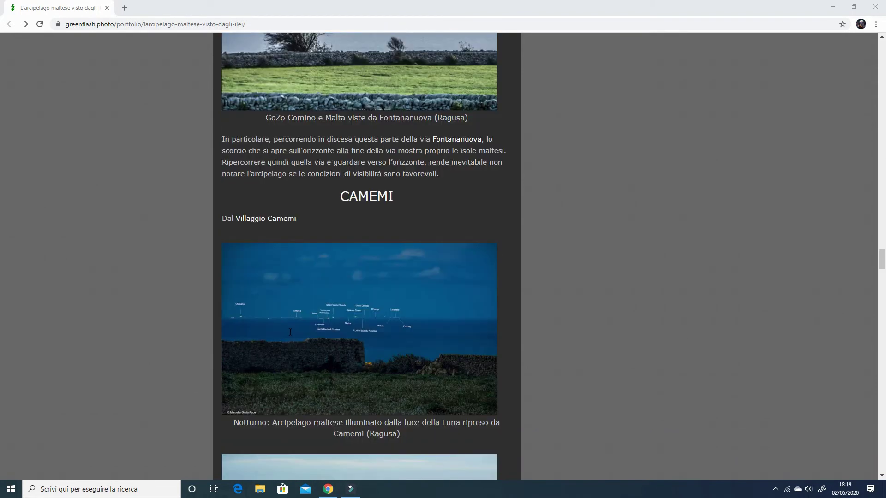
scroll(293, 328, up, 2)
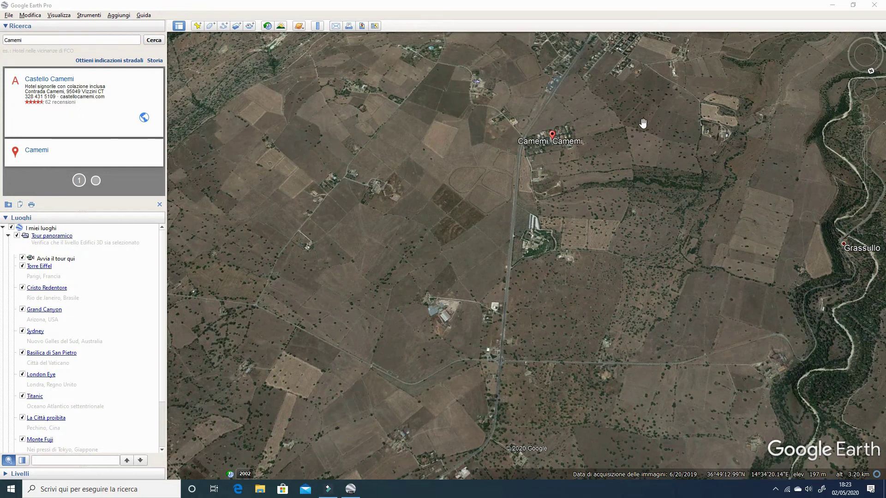
Measure the straight-line distance from Camemi to the island of Gozo in kilometres
drag(652, 112, 629, 251)
scroll(623, 247, down, 4)
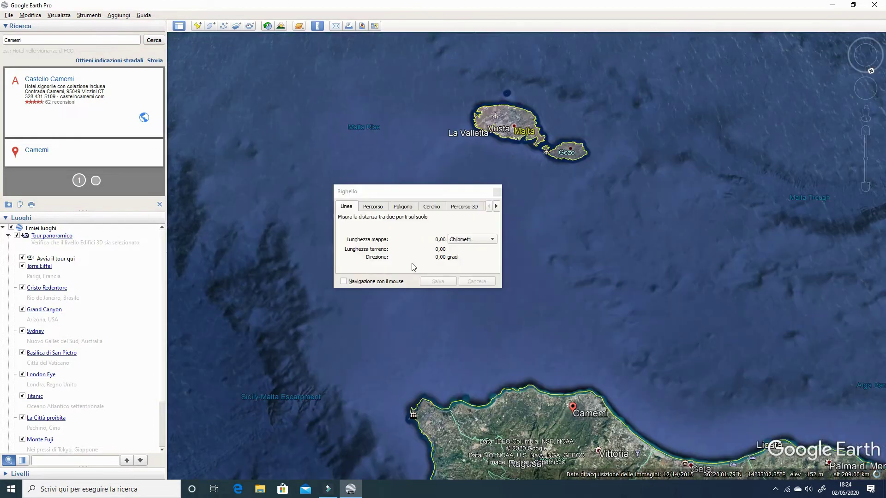
click(572, 409)
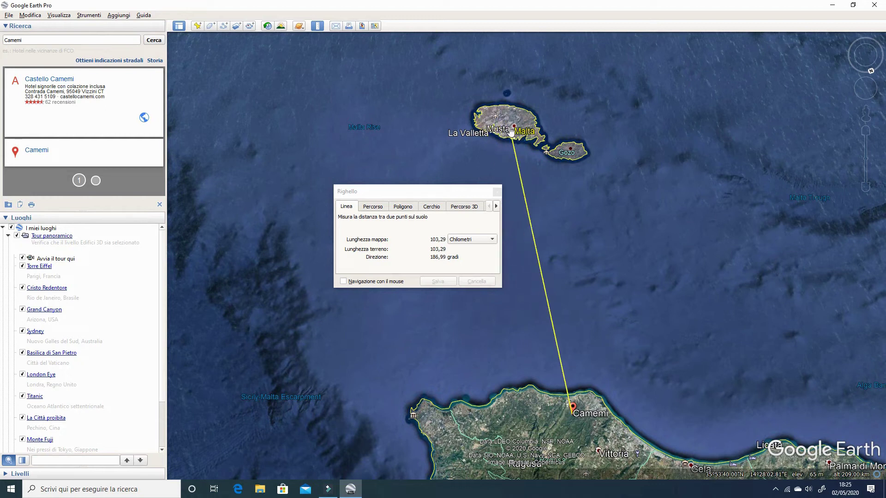
click(570, 155)
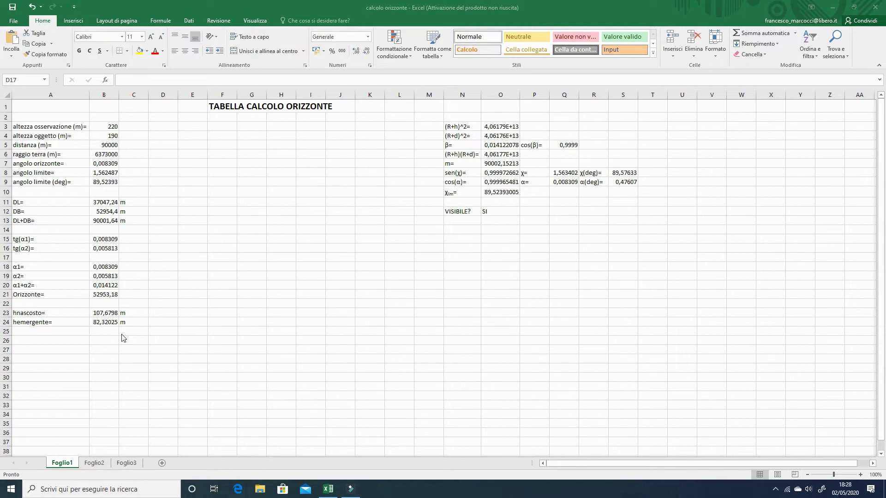
Open the distance value in cell B5 of the horizon calculation table for editing
click(110, 145)
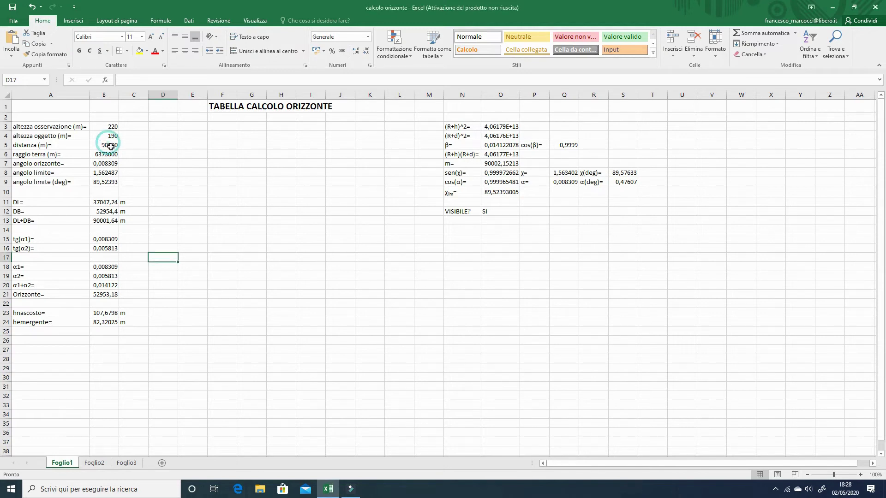
click(123, 80)
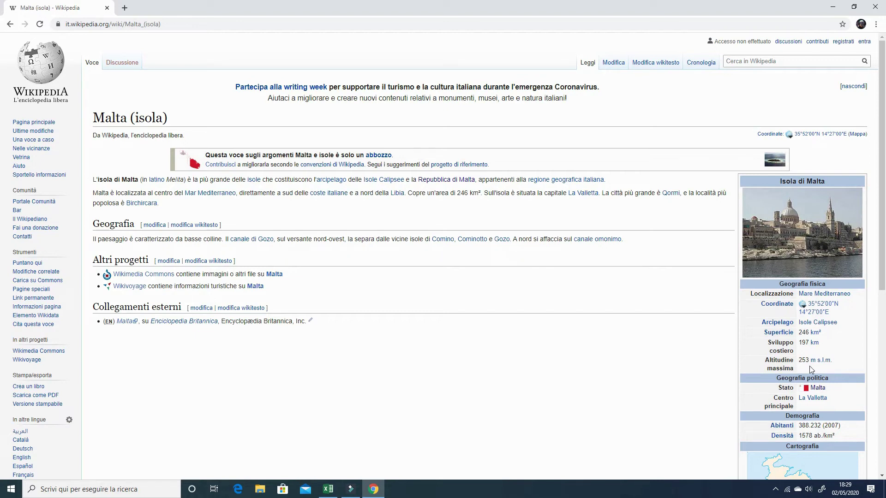
Return to the horizon calculation spreadsheet and set the distance to 95000 m
click(328, 489)
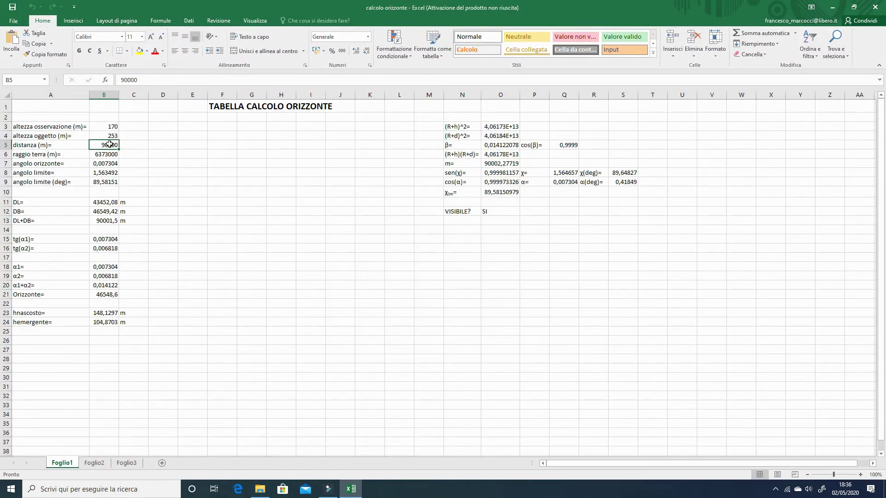
click(107, 146)
key(F2)
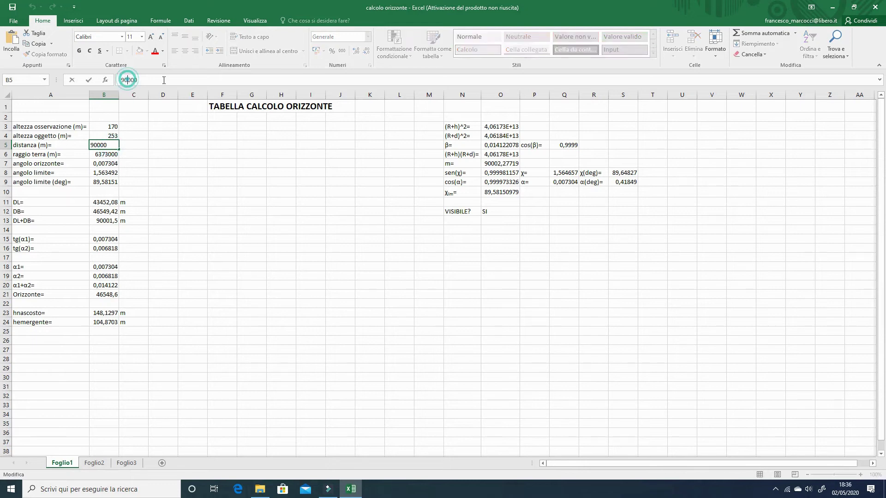
key(BackSpace)
text(5)
key(Return)
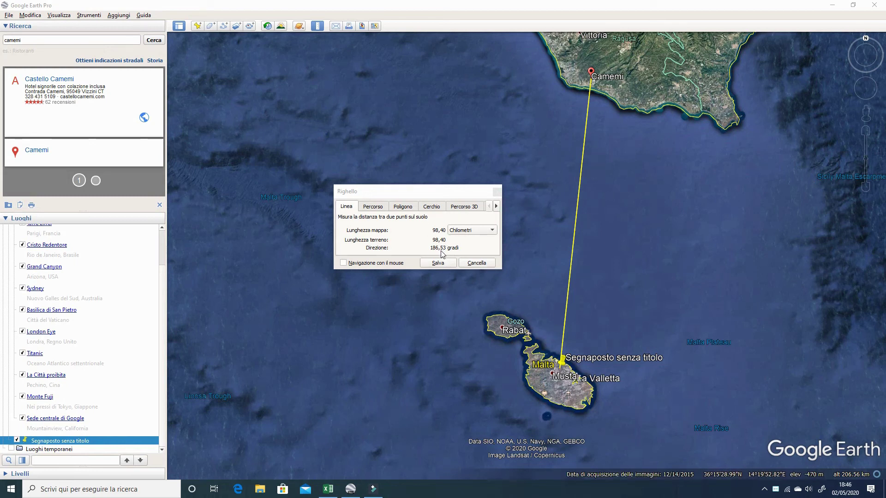
Close the ruler and inspect the terrain around Camemi and around the untitled placemark on Malta
click(497, 191)
double_click(588, 113)
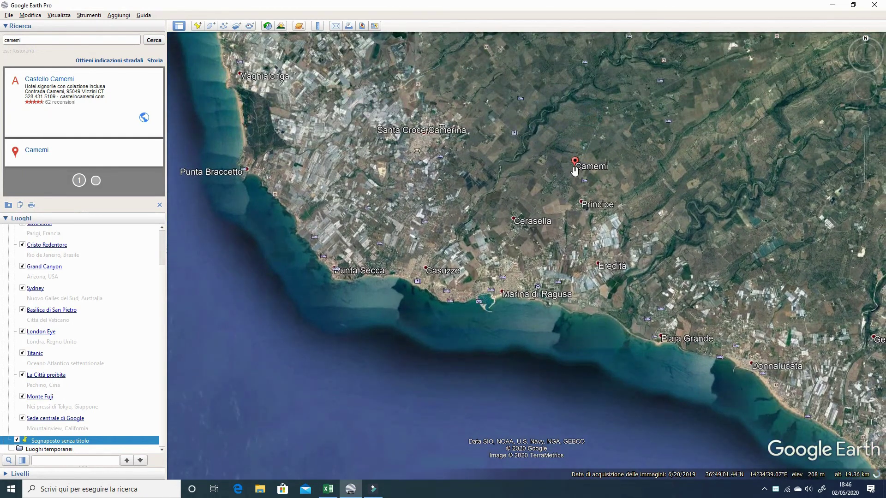
drag(574, 171, 528, 93)
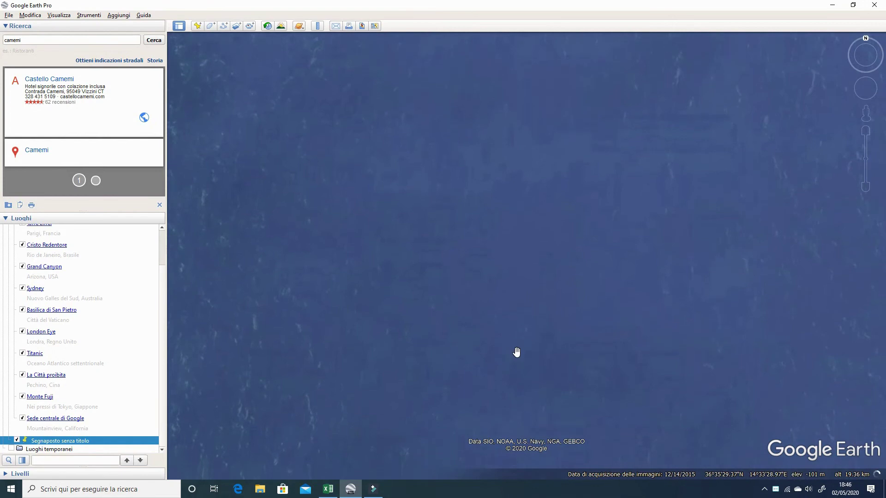
click(516, 355)
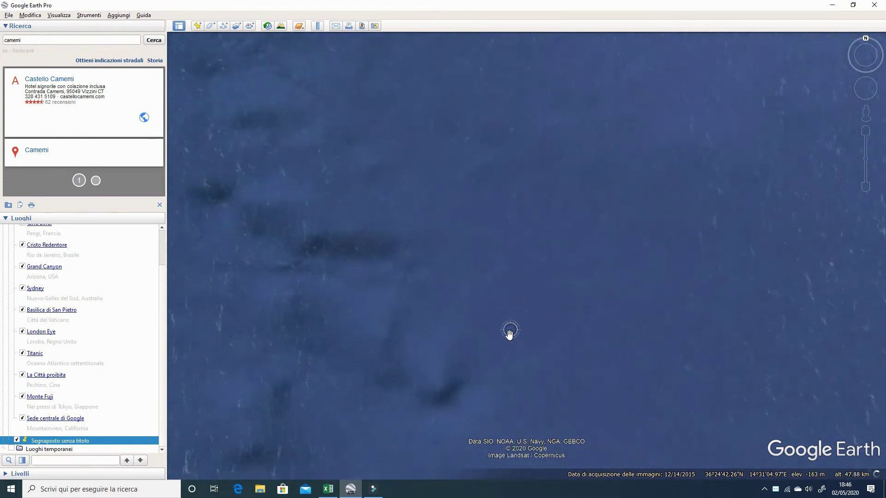
scroll(528, 381, down, 3)
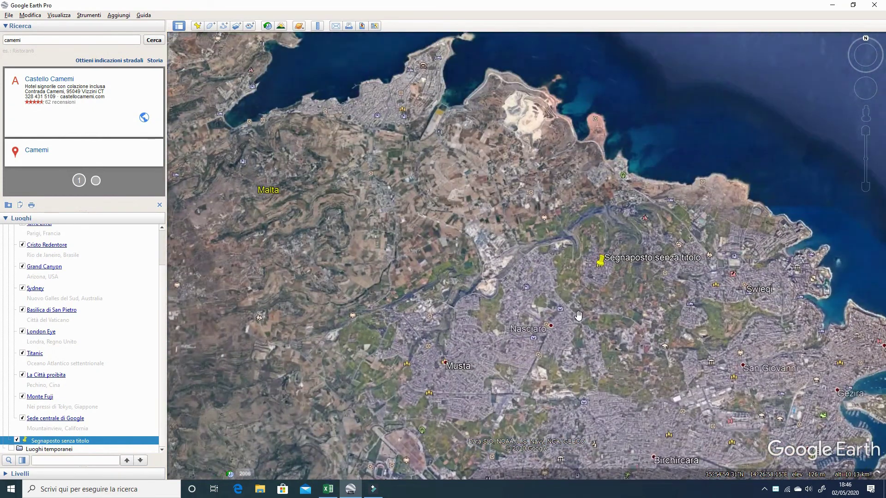
scroll(577, 349, down, 1)
scroll(577, 349, down, 3)
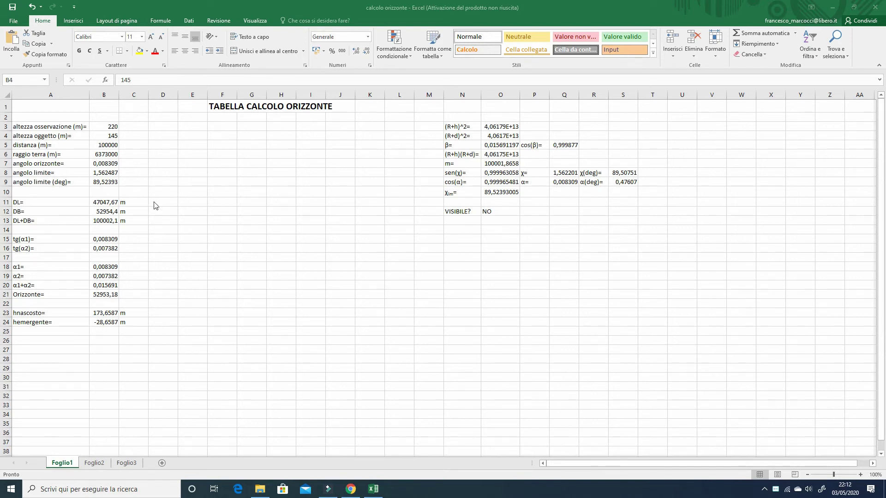
Set the observation height in the horizon calculation table to 270 m
click(113, 128)
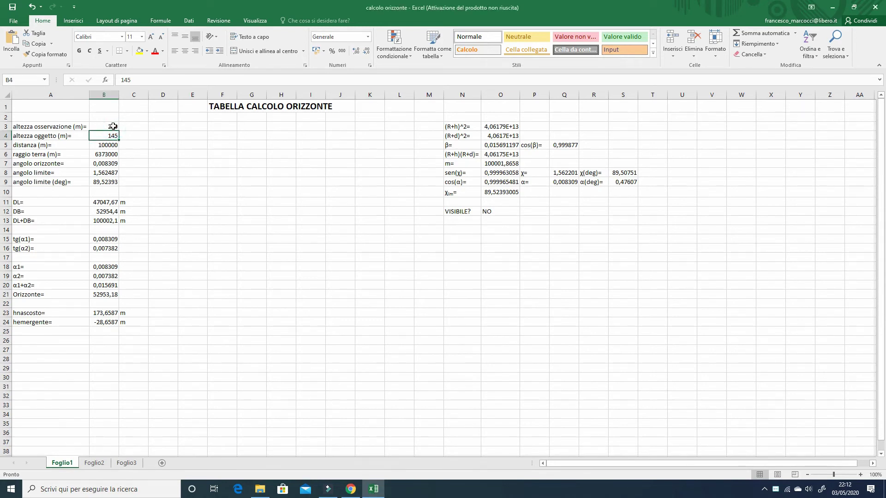
click(142, 78)
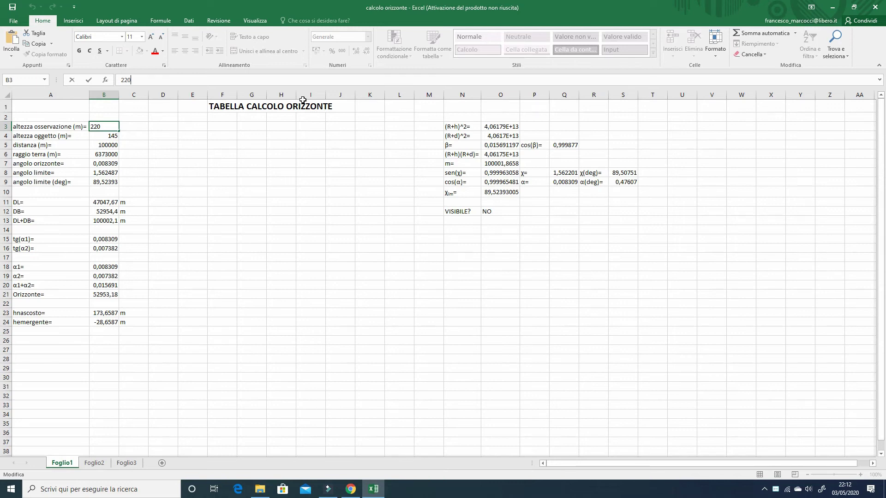
key(BackSpace)
key(BackSpace)
text(70)
key(Return)
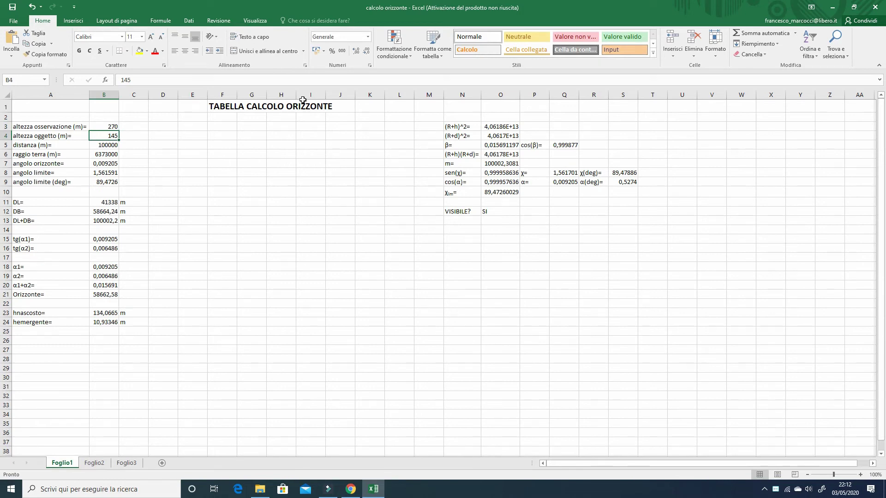
Set the observation height in the horizon calculation table to 300 m
click(112, 128)
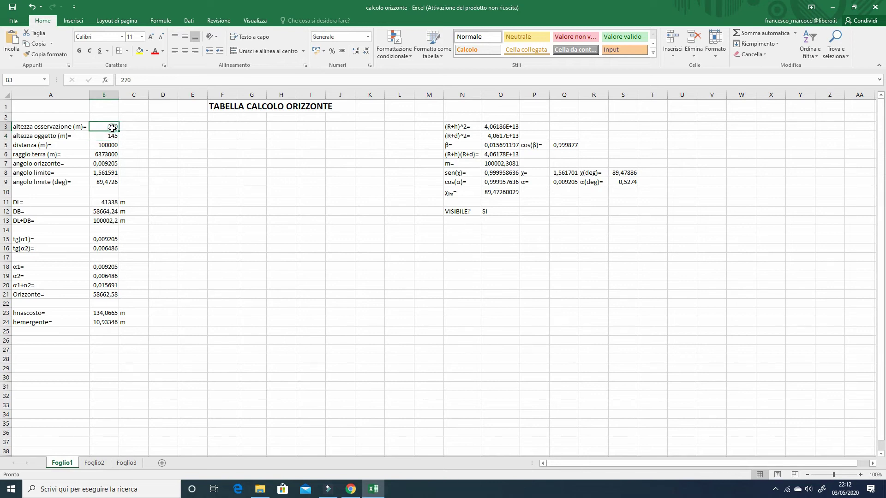
click(134, 82)
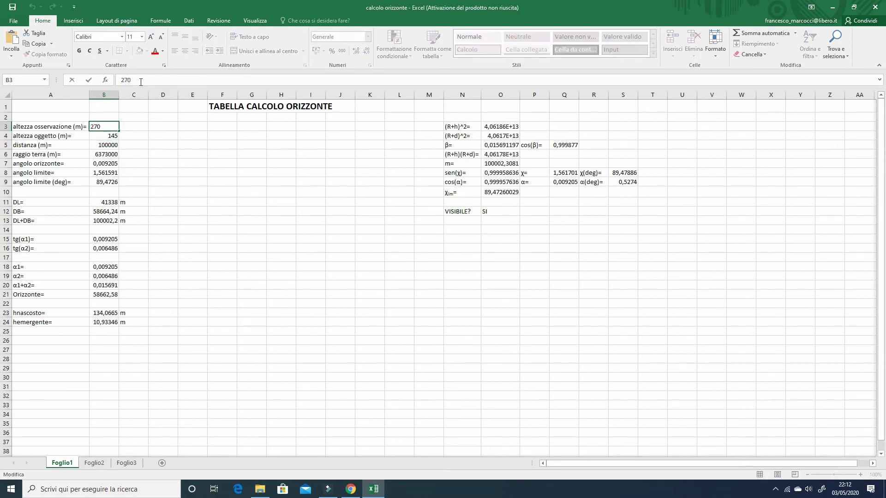
key(BackSpace)
key(BackSpace)
key(BackSpace)
text(300)
key(Return)
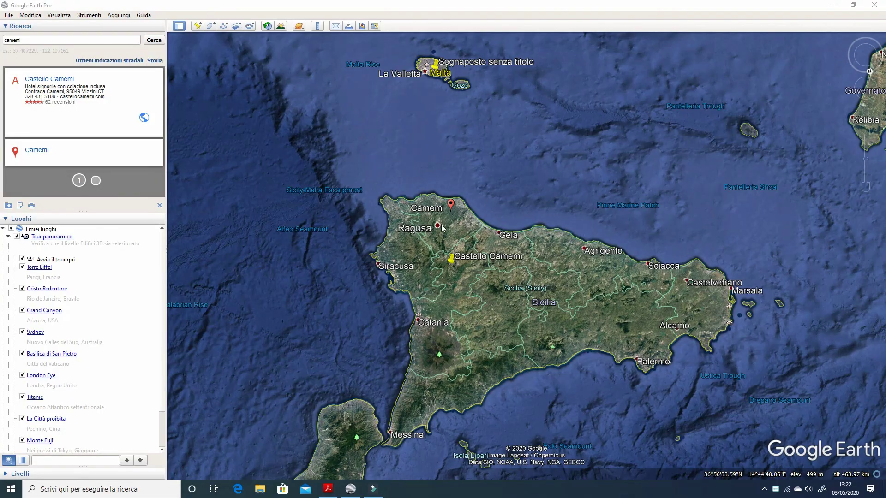
Place a new placemark beside the stone wall in the fields near Camemi, at about 36°49'35"N, 14°36'19"E
scroll(440, 215, up, 5)
scroll(440, 214, up, 5)
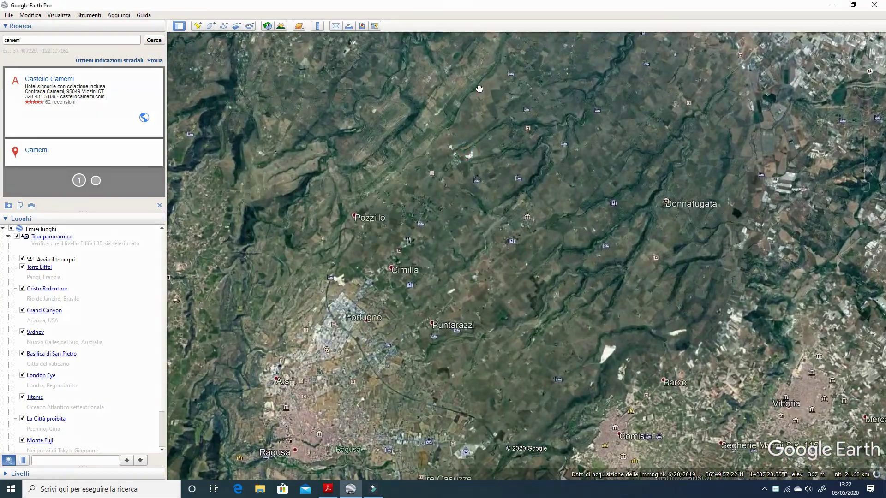
scroll(479, 154, up, 2)
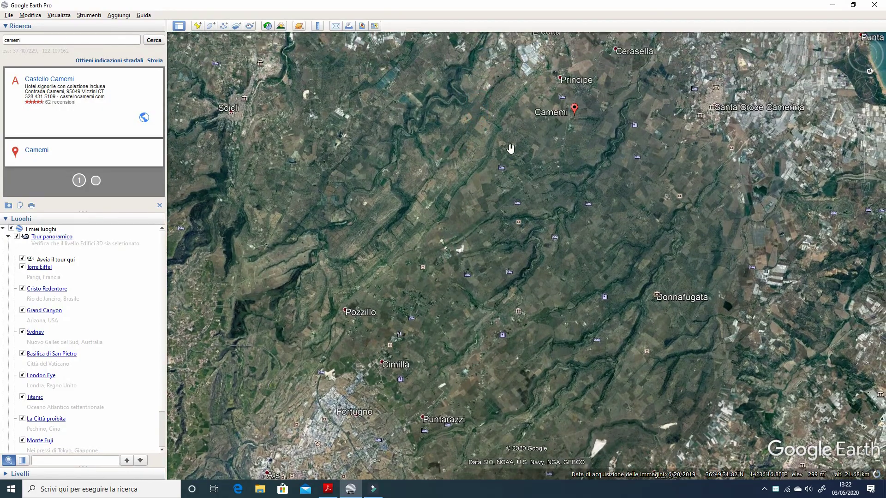
scroll(510, 147, up, 5)
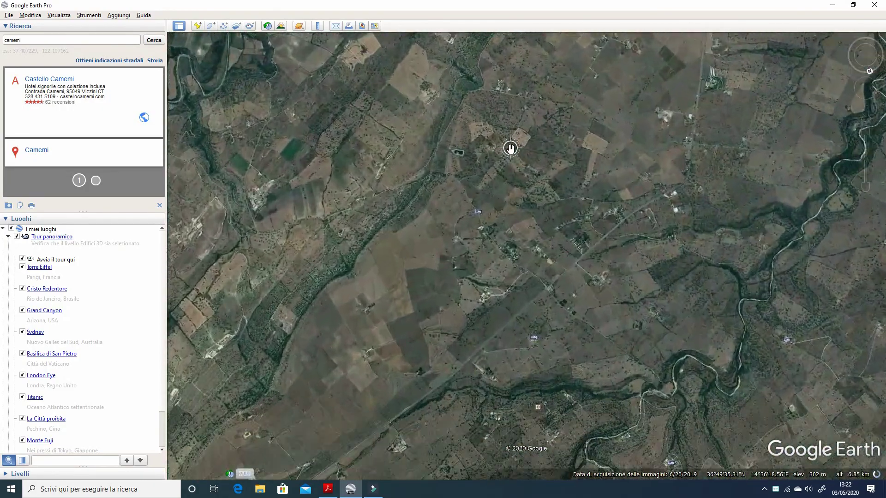
scroll(510, 148, up, 4)
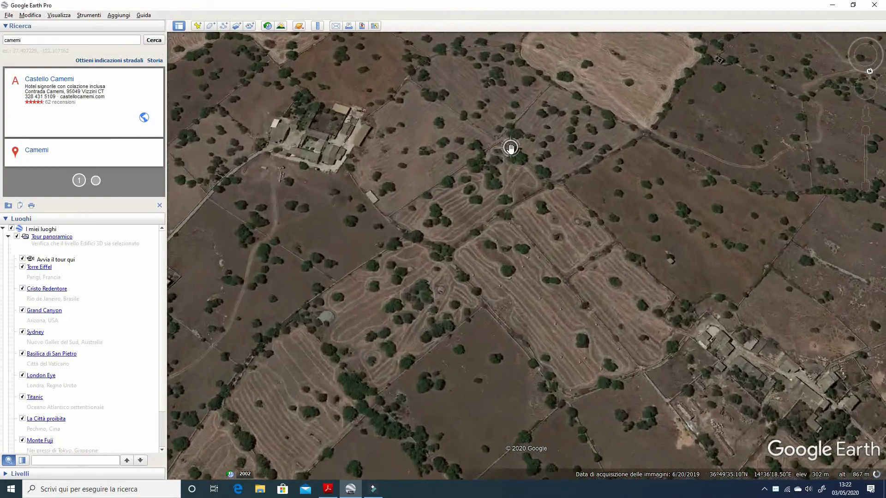
scroll(510, 147, up, 2)
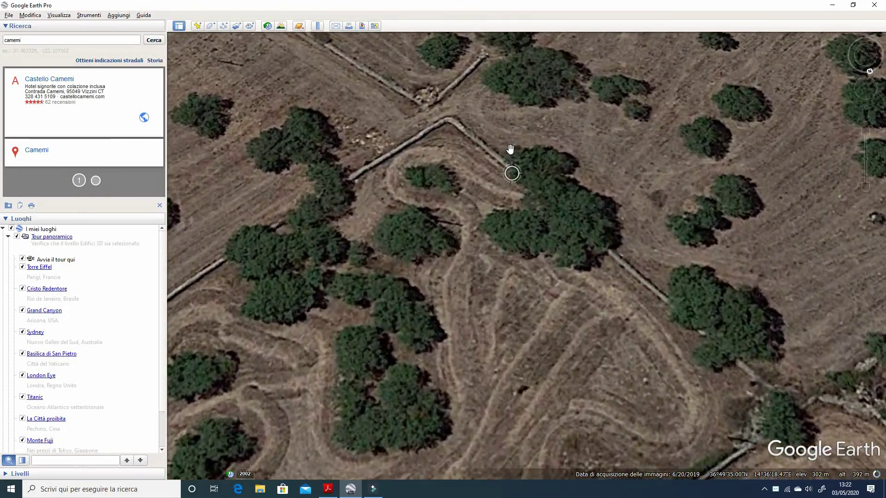
scroll(502, 166, up, 2)
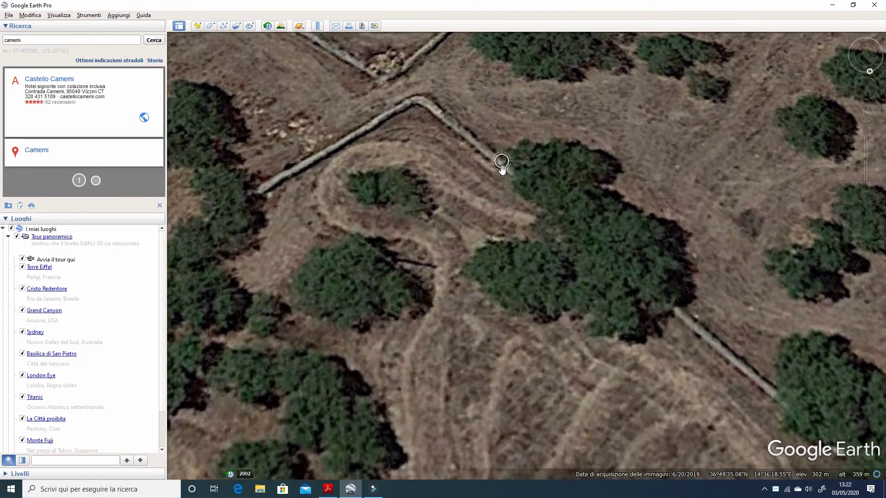
scroll(502, 170, down, 1)
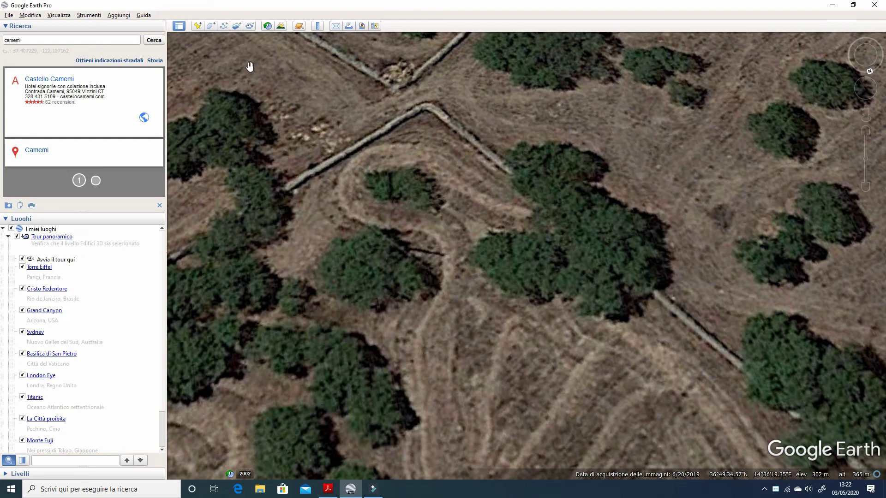
click(197, 26)
drag(527, 251, 483, 183)
click(187, 194)
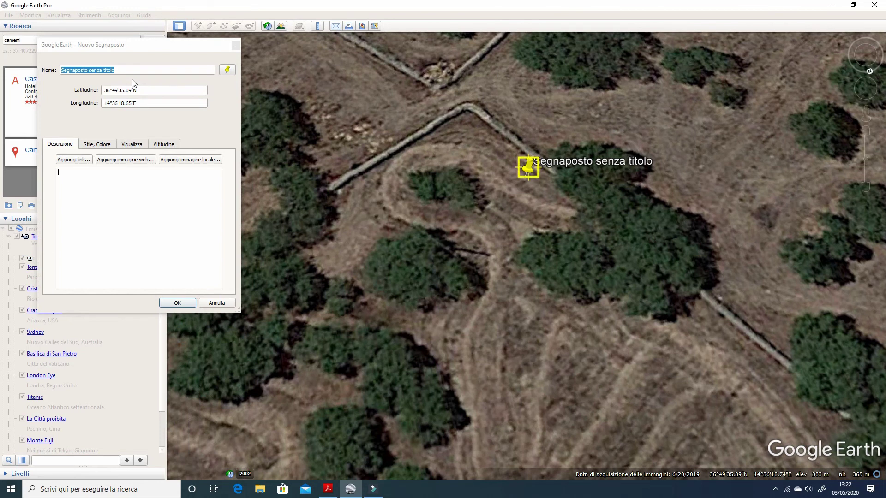
Name the new placemark Camemi and save it
click(127, 70)
key(BackSpace)
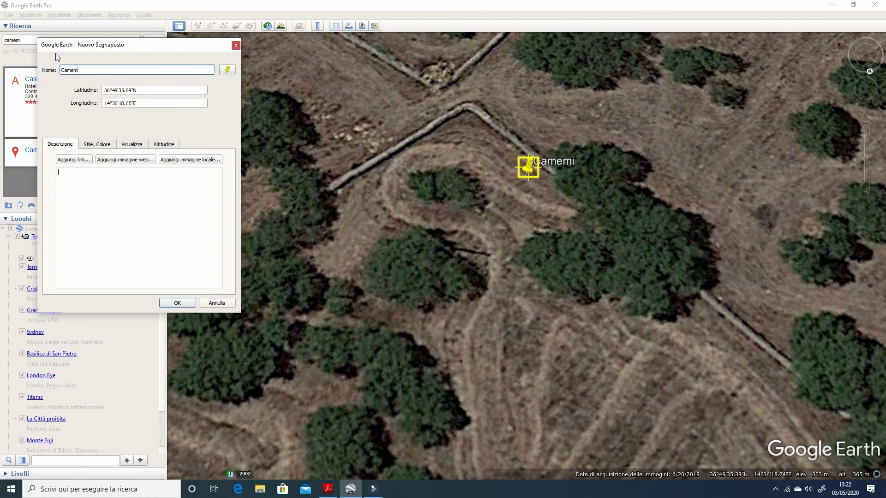
click(185, 207)
click(193, 303)
Start a straight-line ruler measurement in kilometres with both the new Camemi placemark and Malta in view
scroll(589, 219, down, 1)
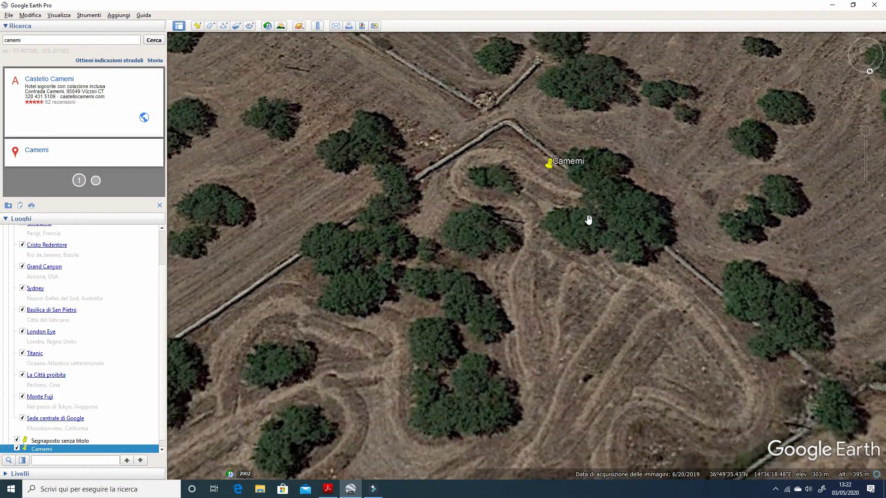
scroll(644, 158, down, 3)
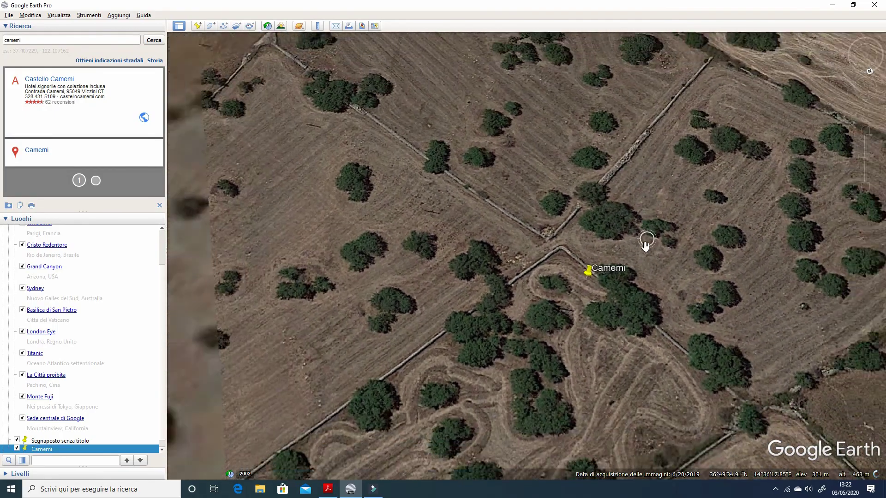
scroll(646, 244, down, 5)
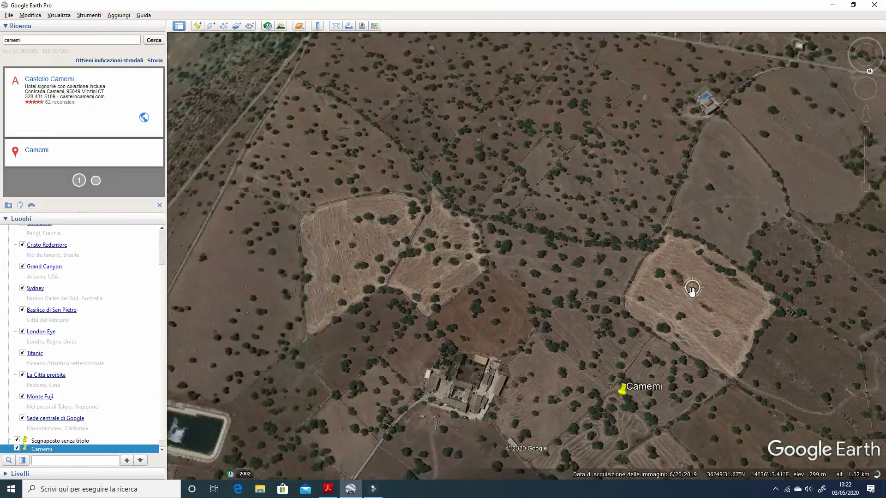
scroll(692, 289, down, 7)
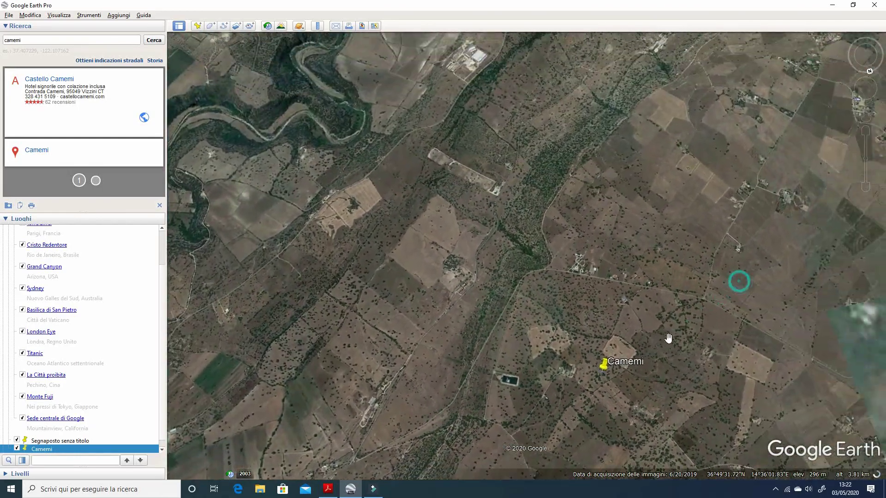
scroll(668, 338, down, 6)
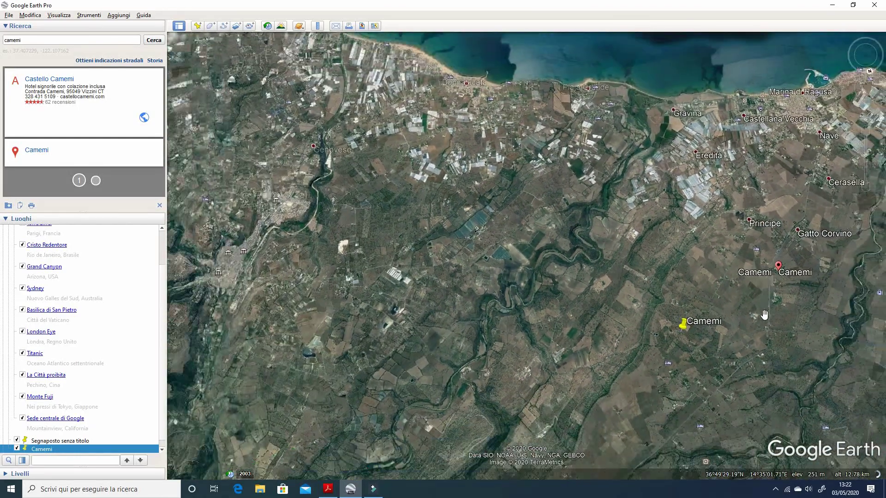
scroll(764, 314, down, 6)
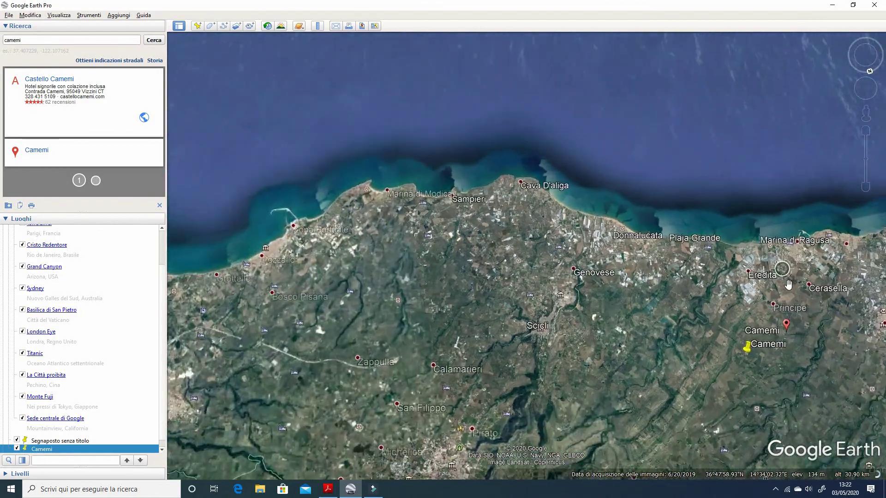
scroll(788, 284, down, 6)
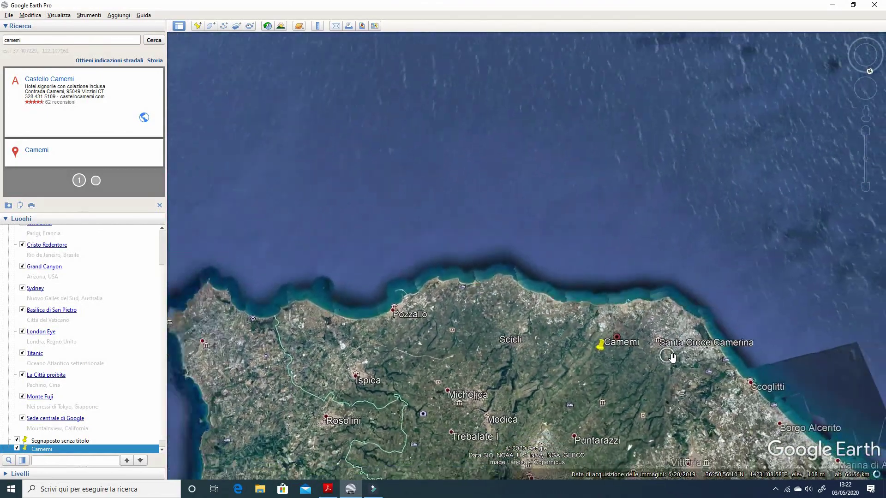
scroll(671, 356, down, 6)
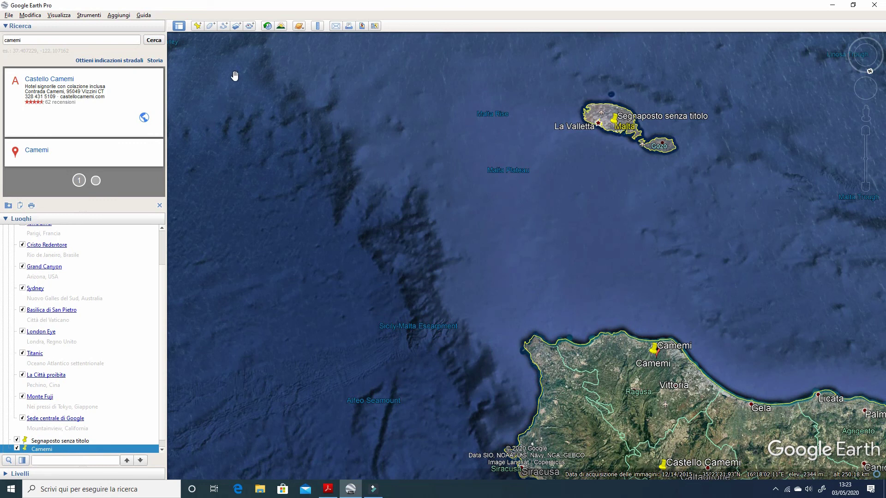
click(318, 26)
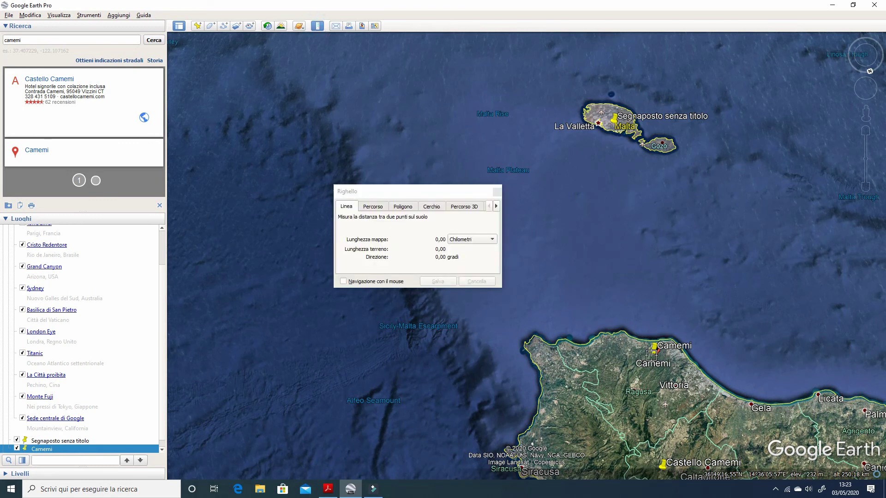